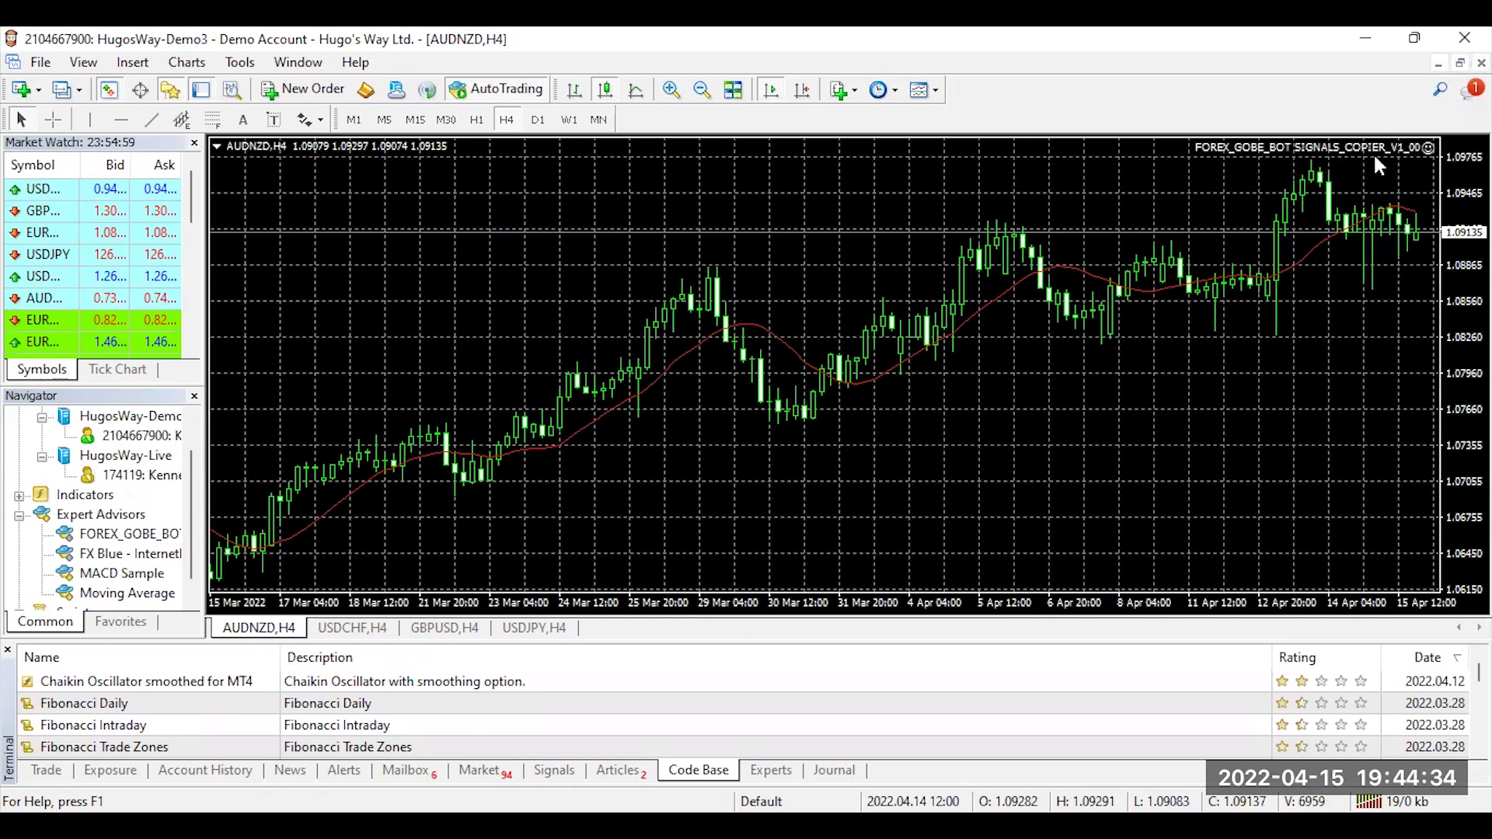
- Open the copier EA's Inputs settings and review Lots TP1 0.05, the risk factors and pips values
left_click(1427, 147)
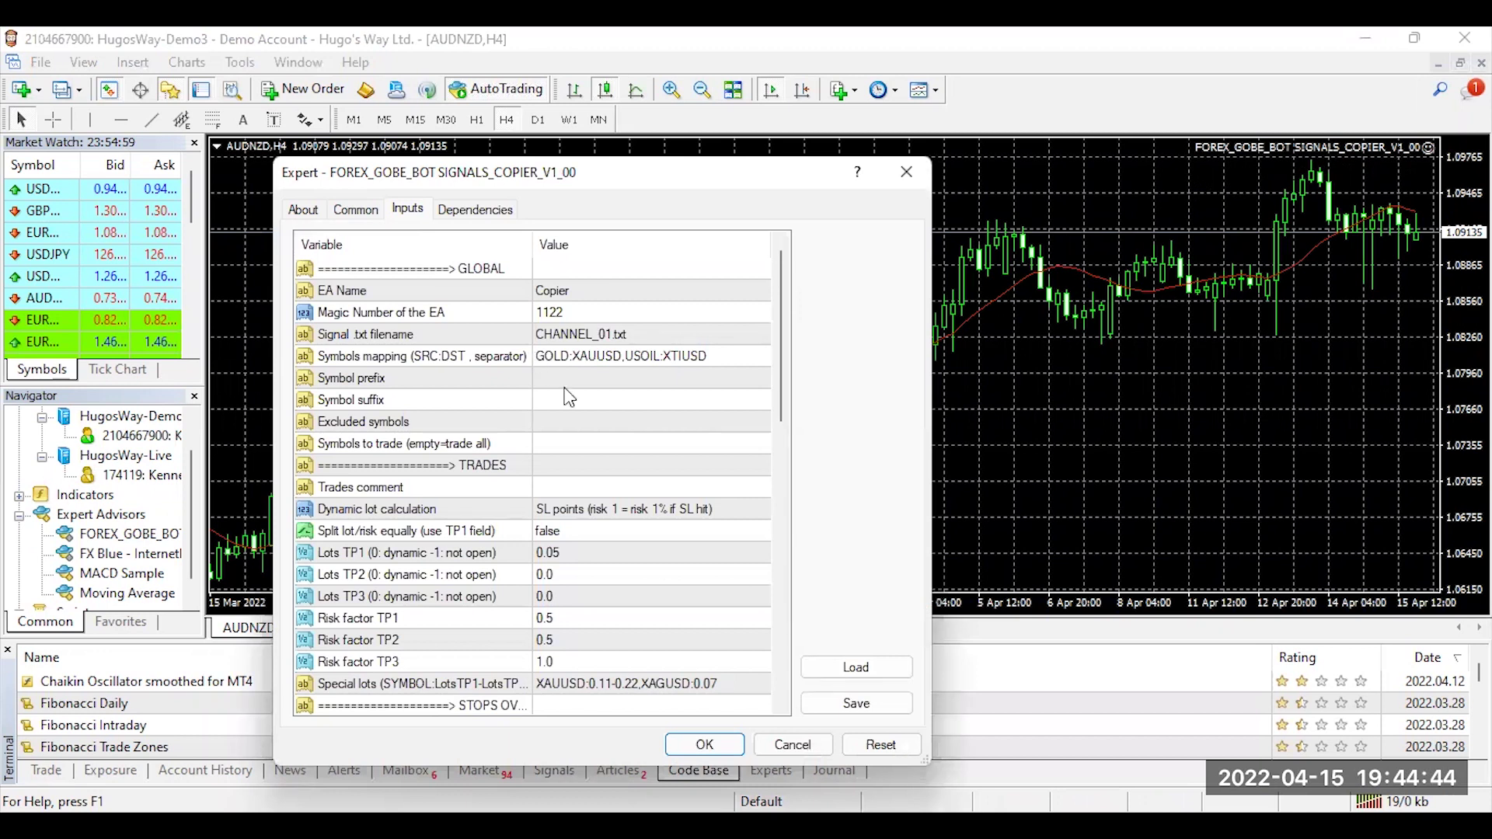
scroll(572, 398, "down", 1)
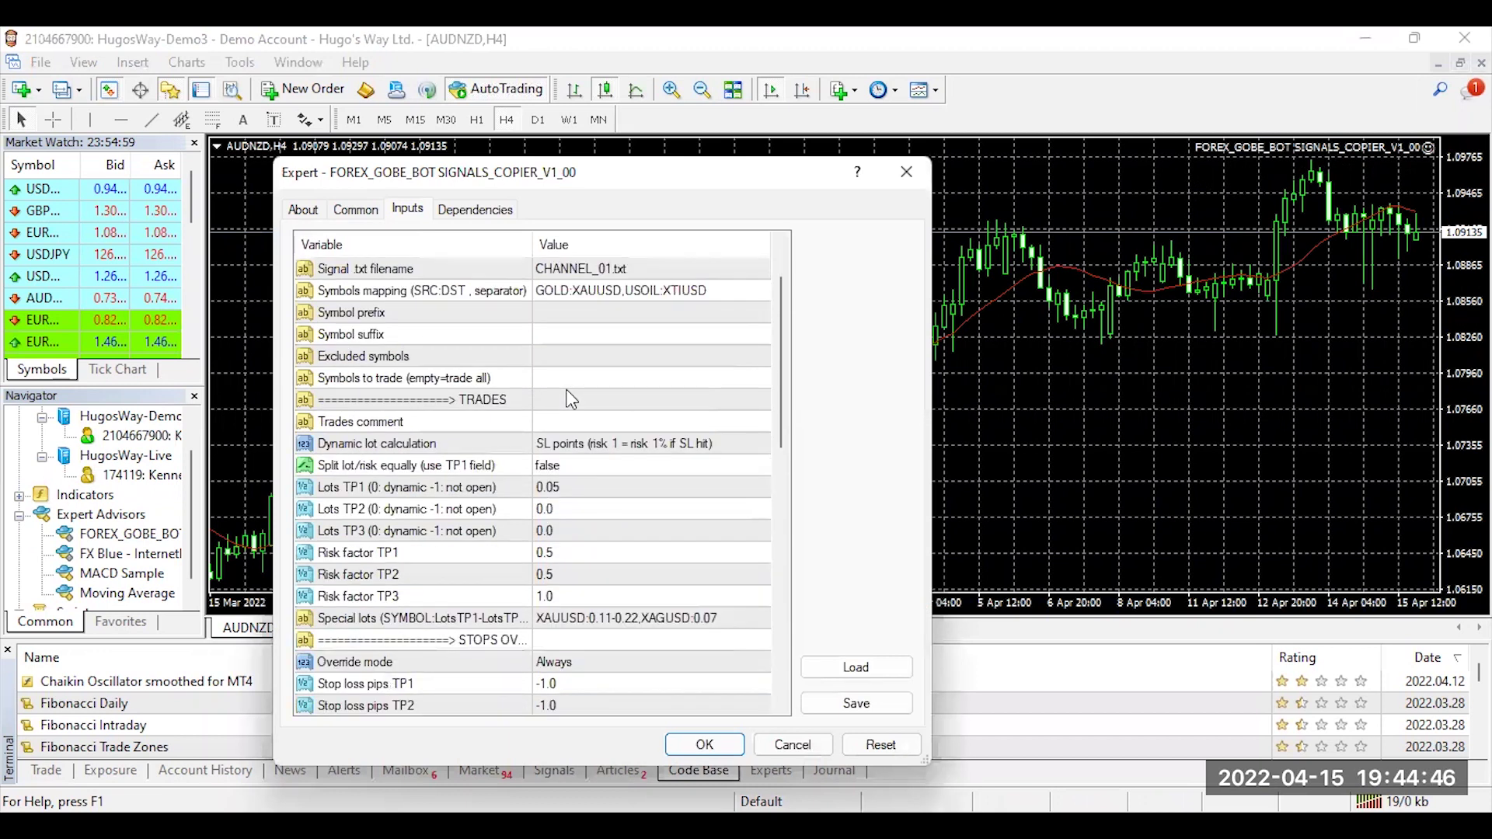
scroll(572, 399, "up", 1)
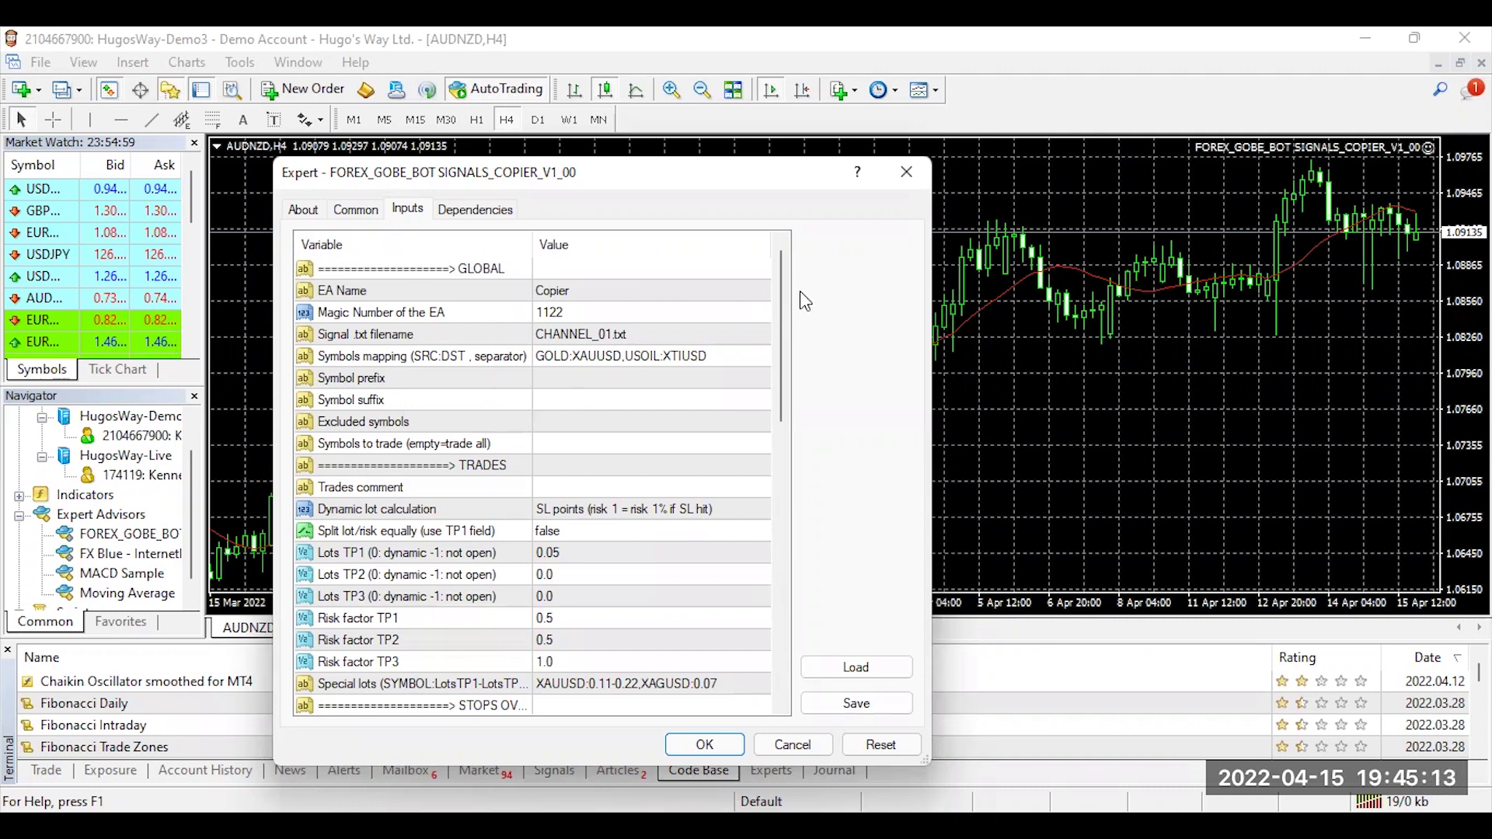
left_click_drag(778, 283, 662, 277)
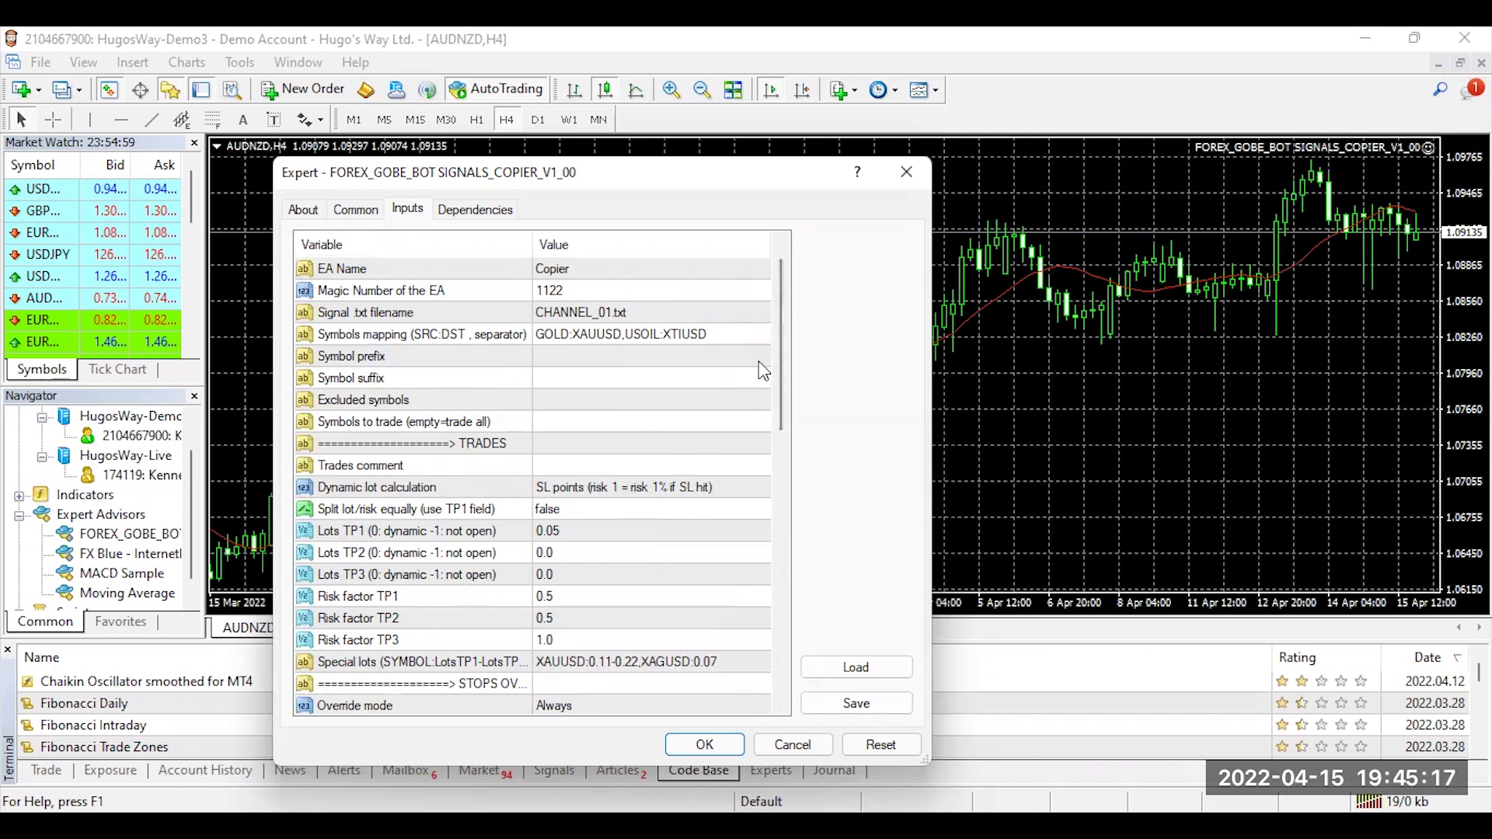
left_click_drag(775, 367, 815, 460)
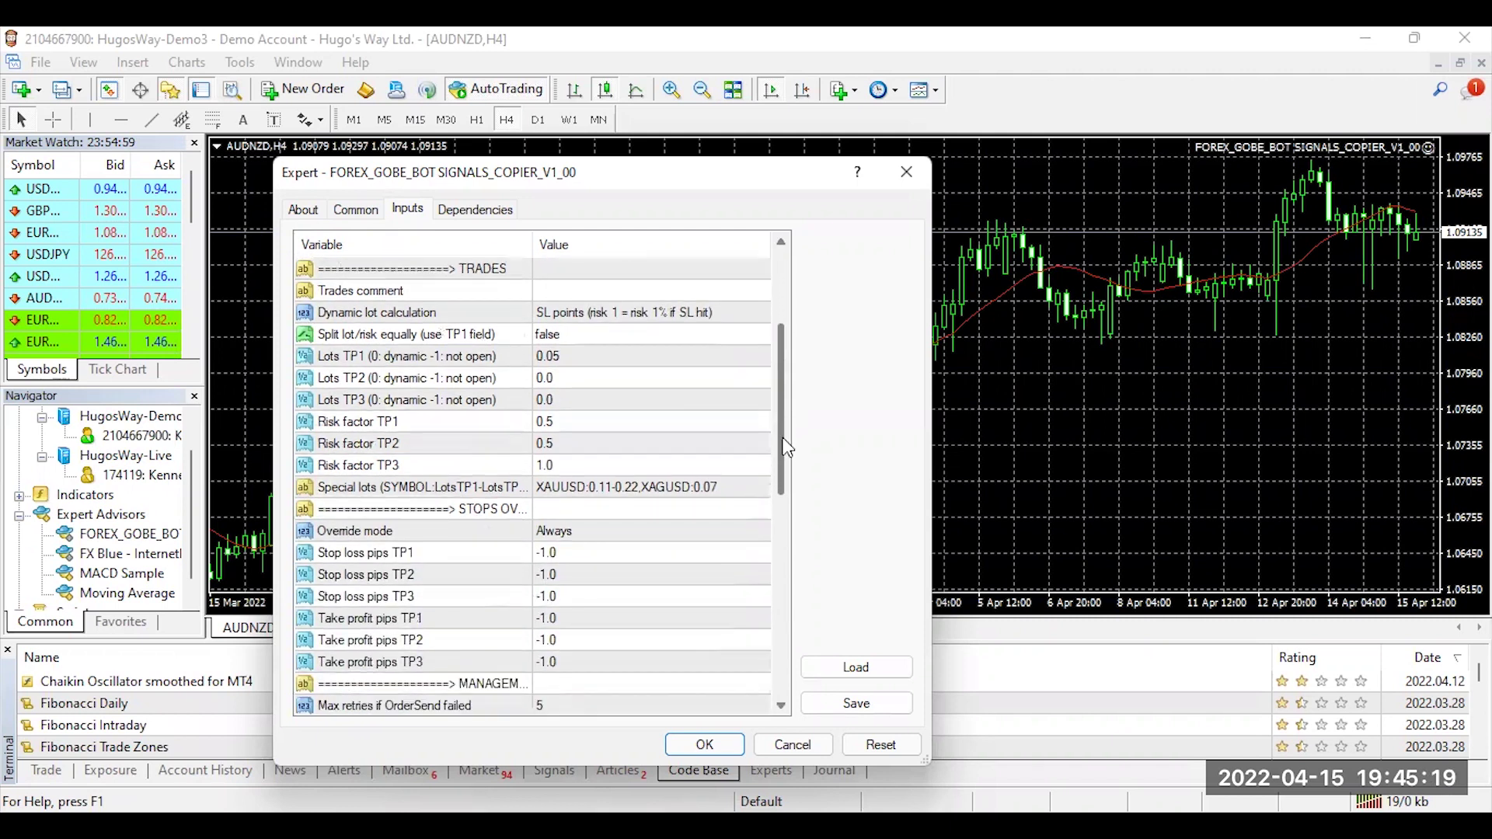
double_click(578, 356)
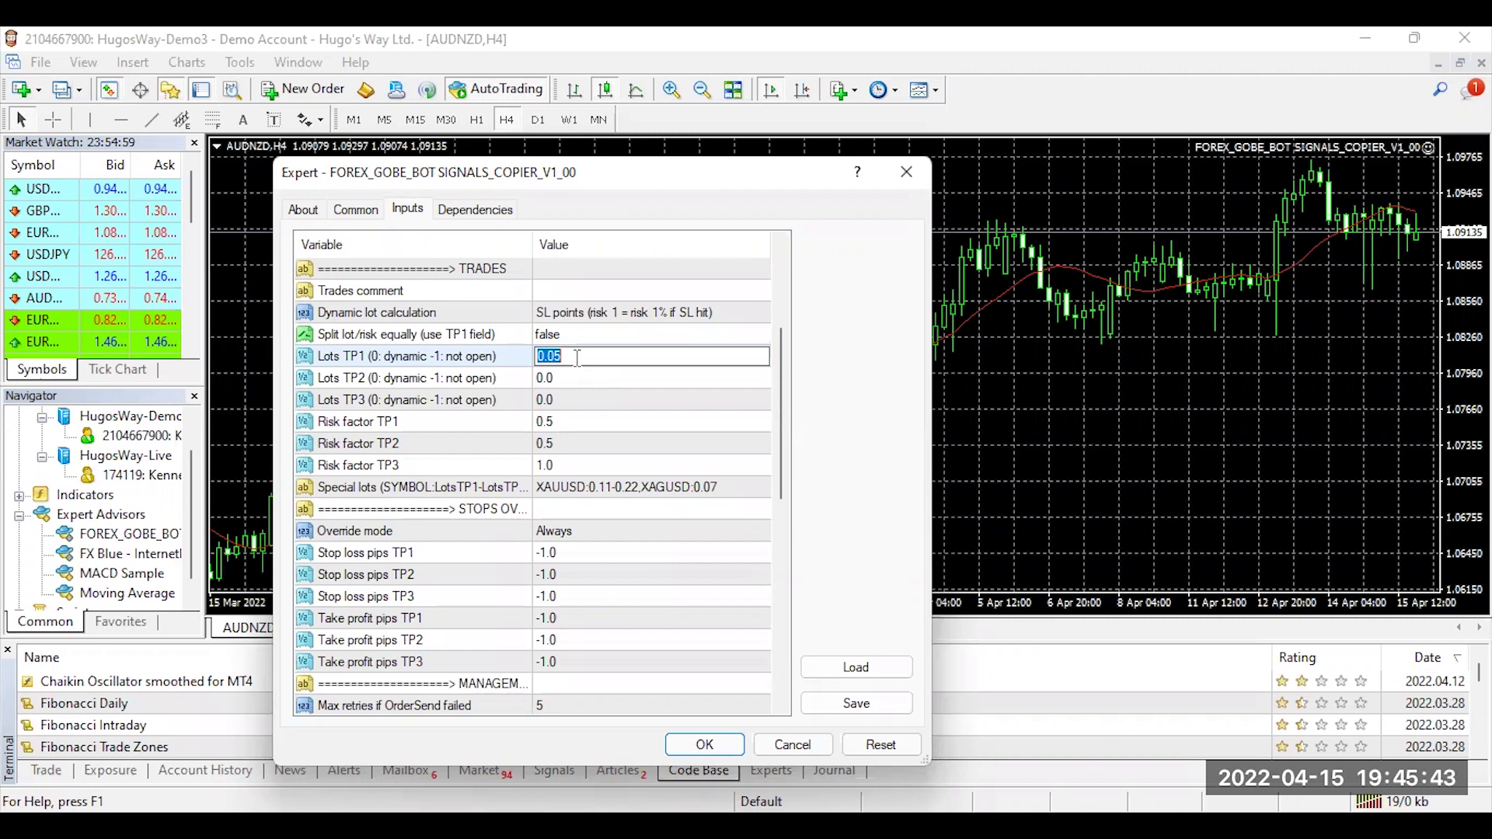
left_click(577, 357)
- Change Lots TP2 and Lots TP3 from 0.0 to 0.05
left_click(574, 375)
left_click(575, 375)
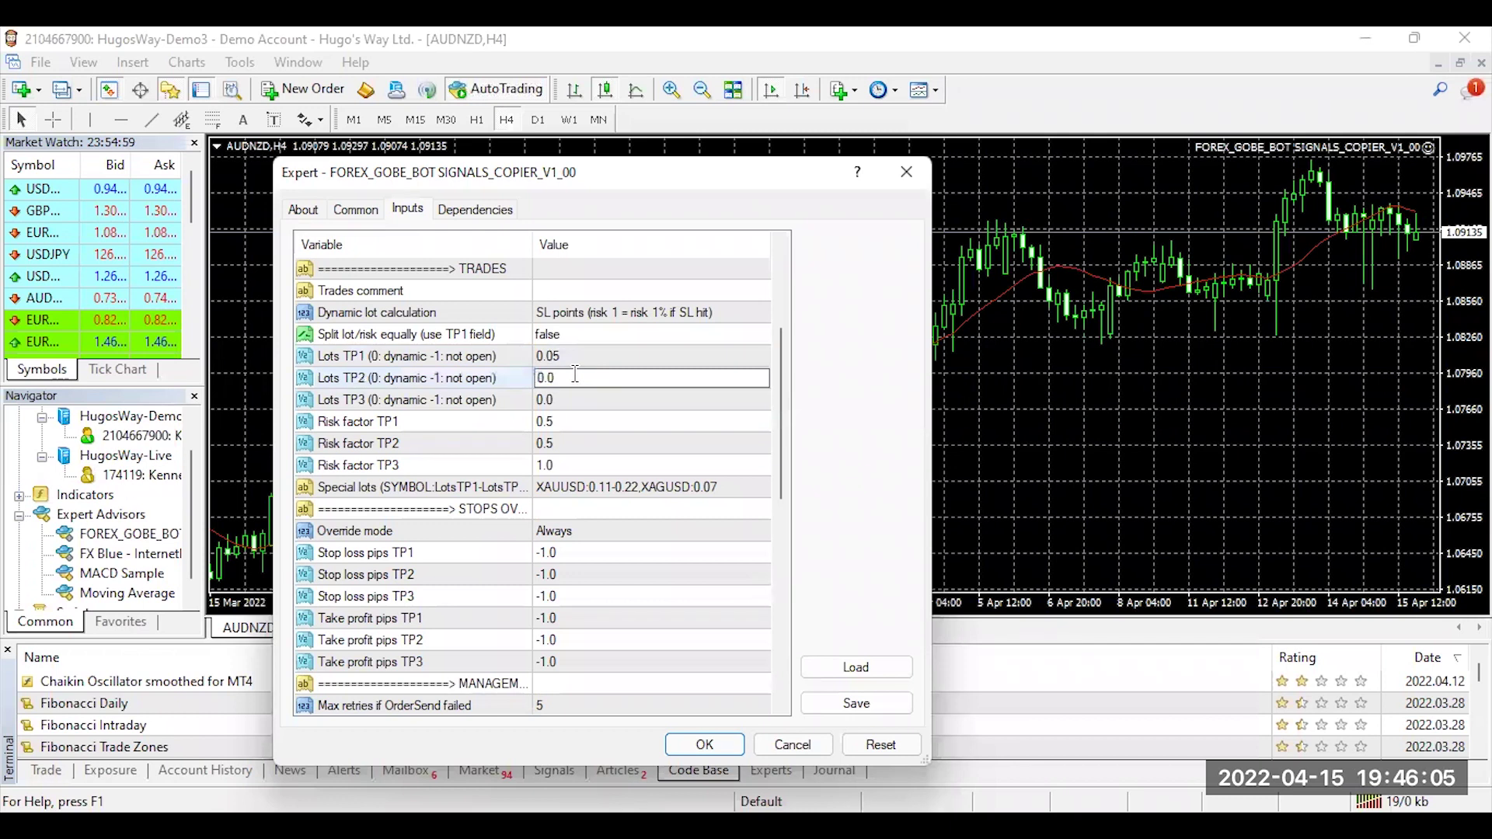
type("5")
double_click(568, 400)
type("0.")
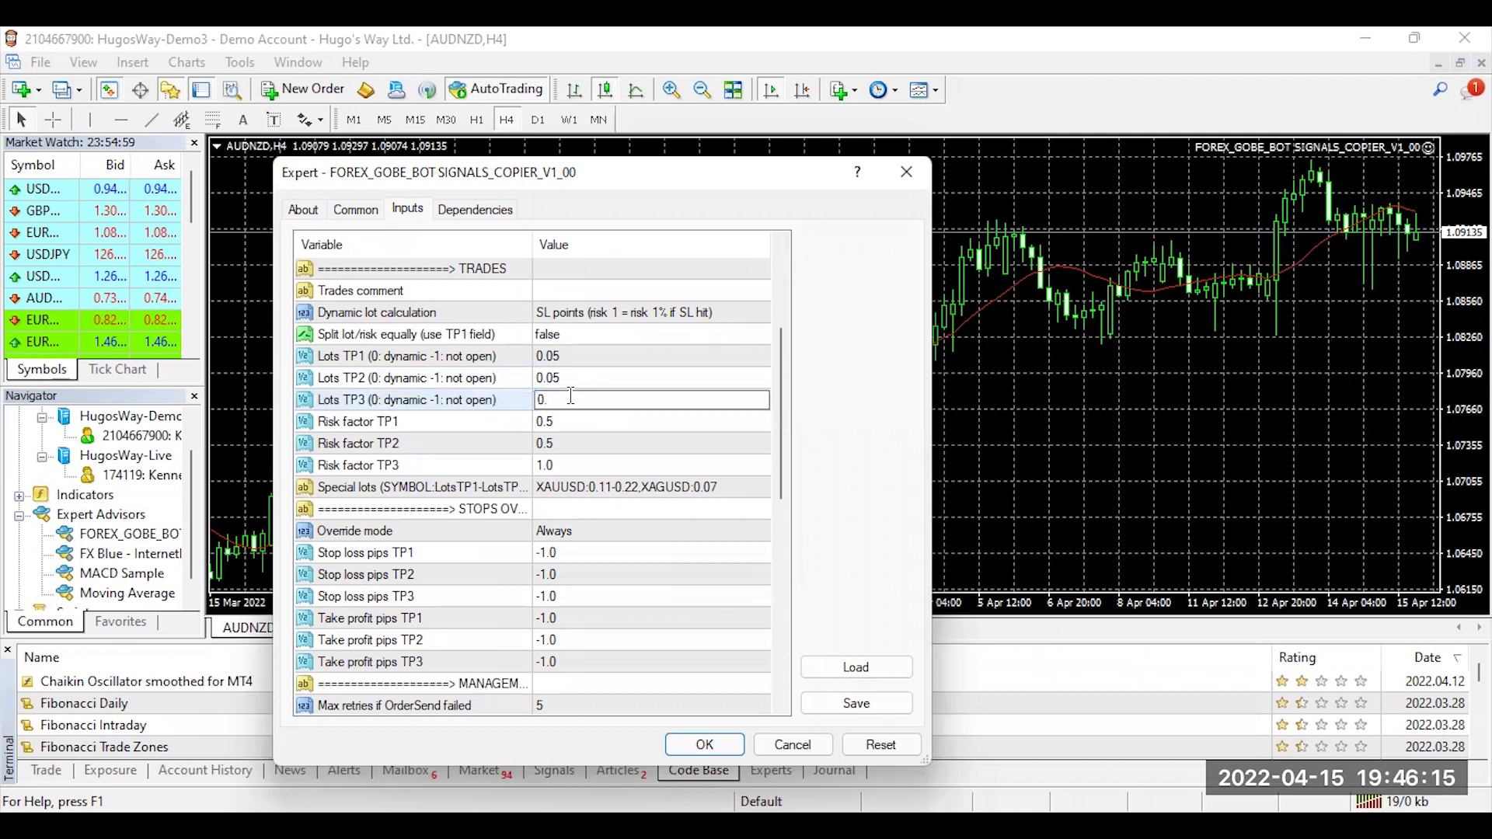
type("05")
left_click(658, 378)
key("Up")
- Re-edit Lots TP2, correcting a mistyped digit so it stays at 0.05
left_click(639, 380)
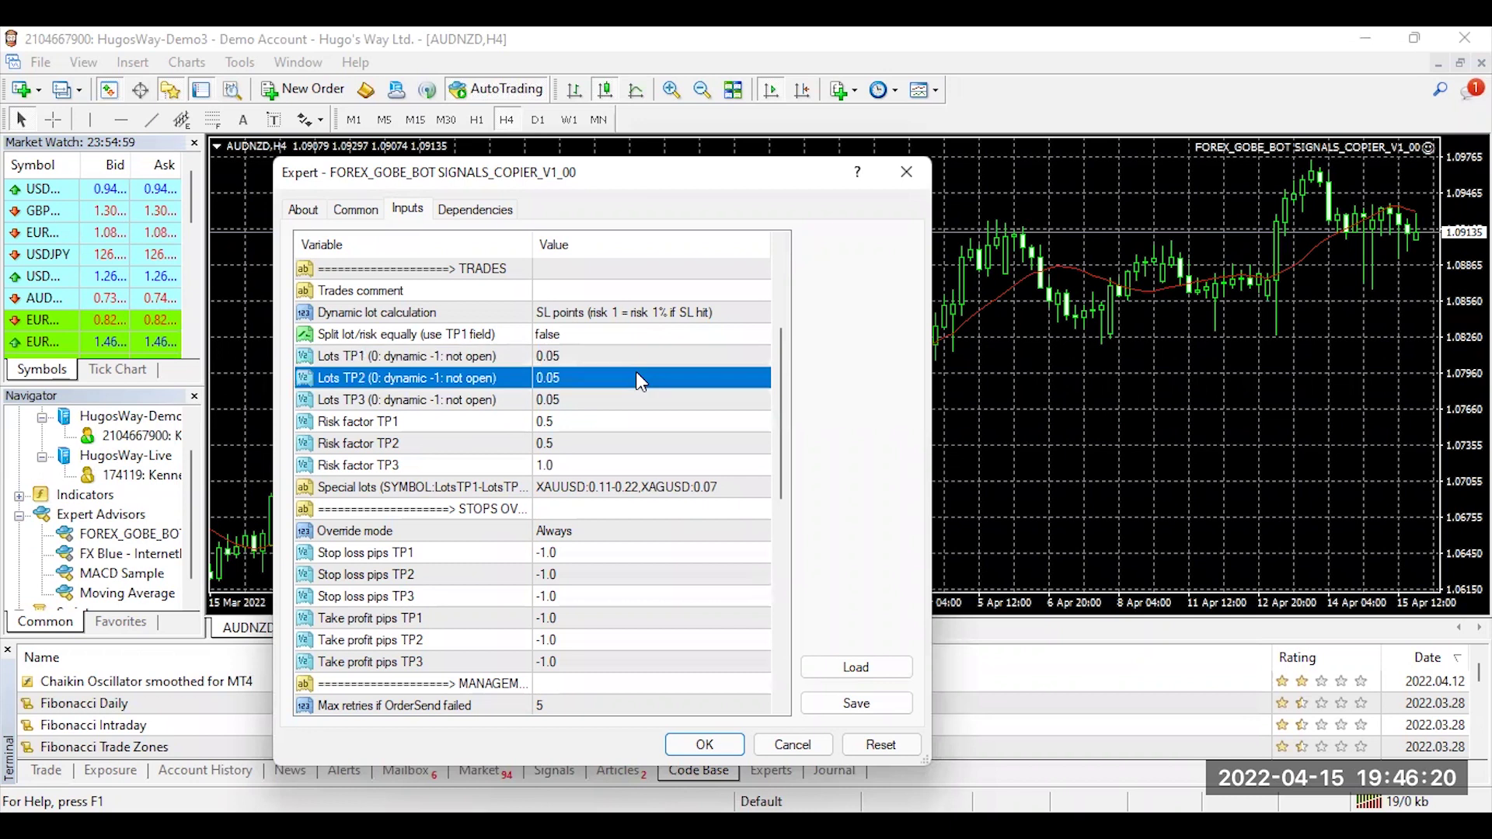
left_click(580, 381)
left_click(582, 382)
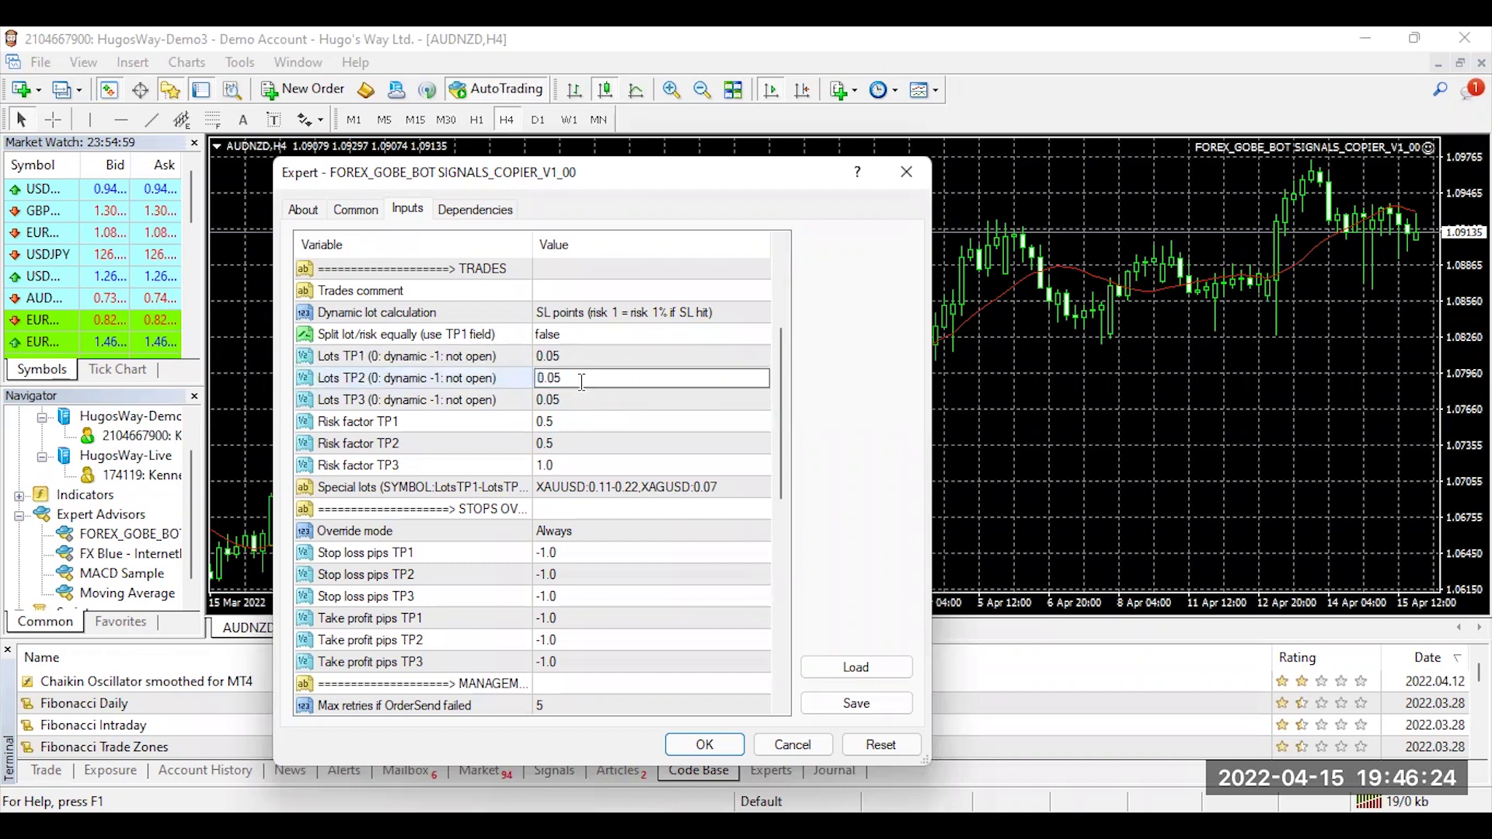
key("BackSpace")
type("3")
key("BackSpace")
type("5")
left_click(636, 422)
left_click(569, 359)
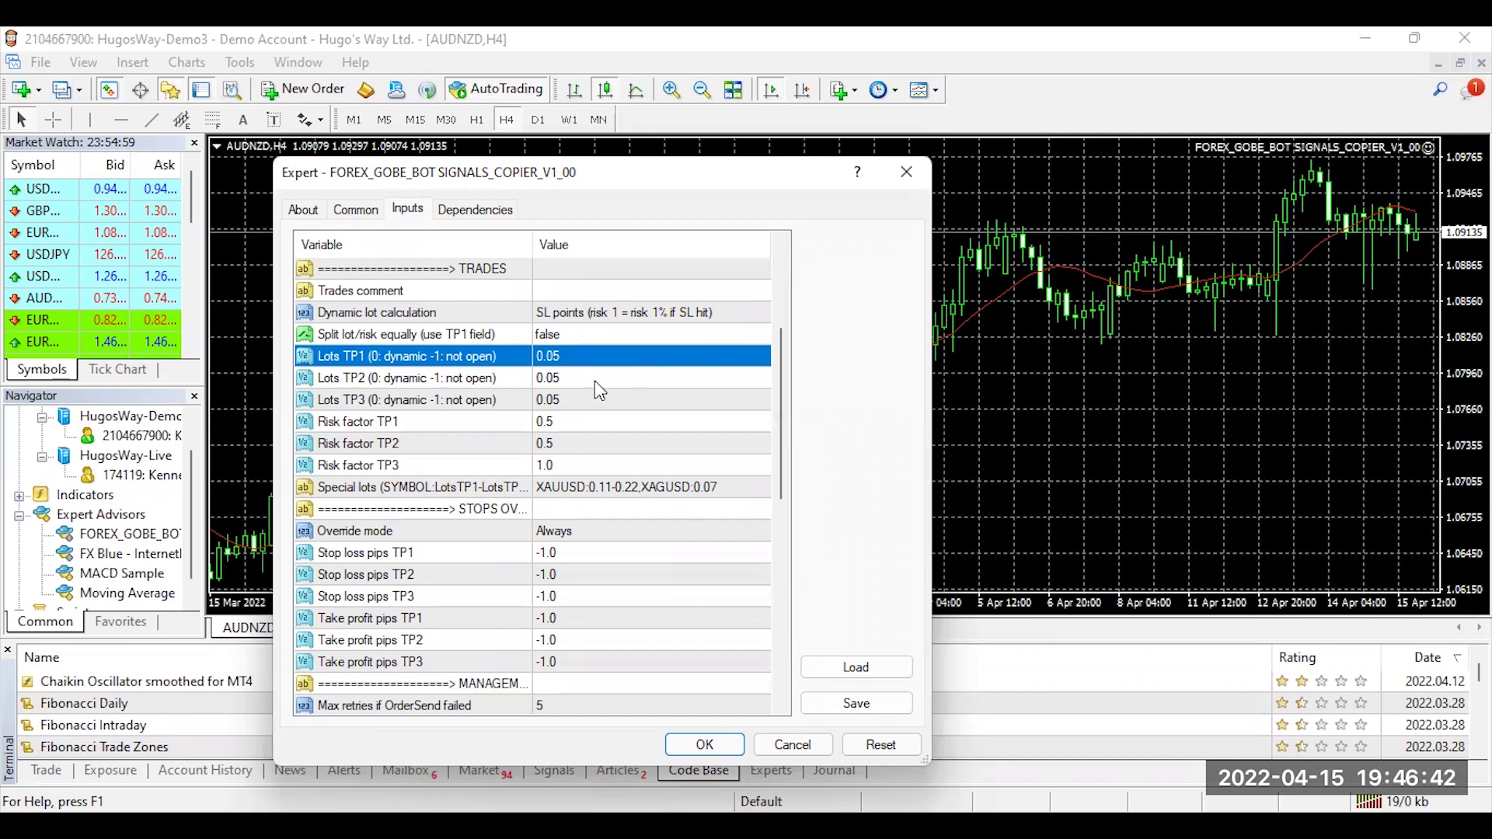
- Review the copier inputs, then check the EA's Common trading options
left_click(591, 466)
scroll(591, 466, "down", 8)
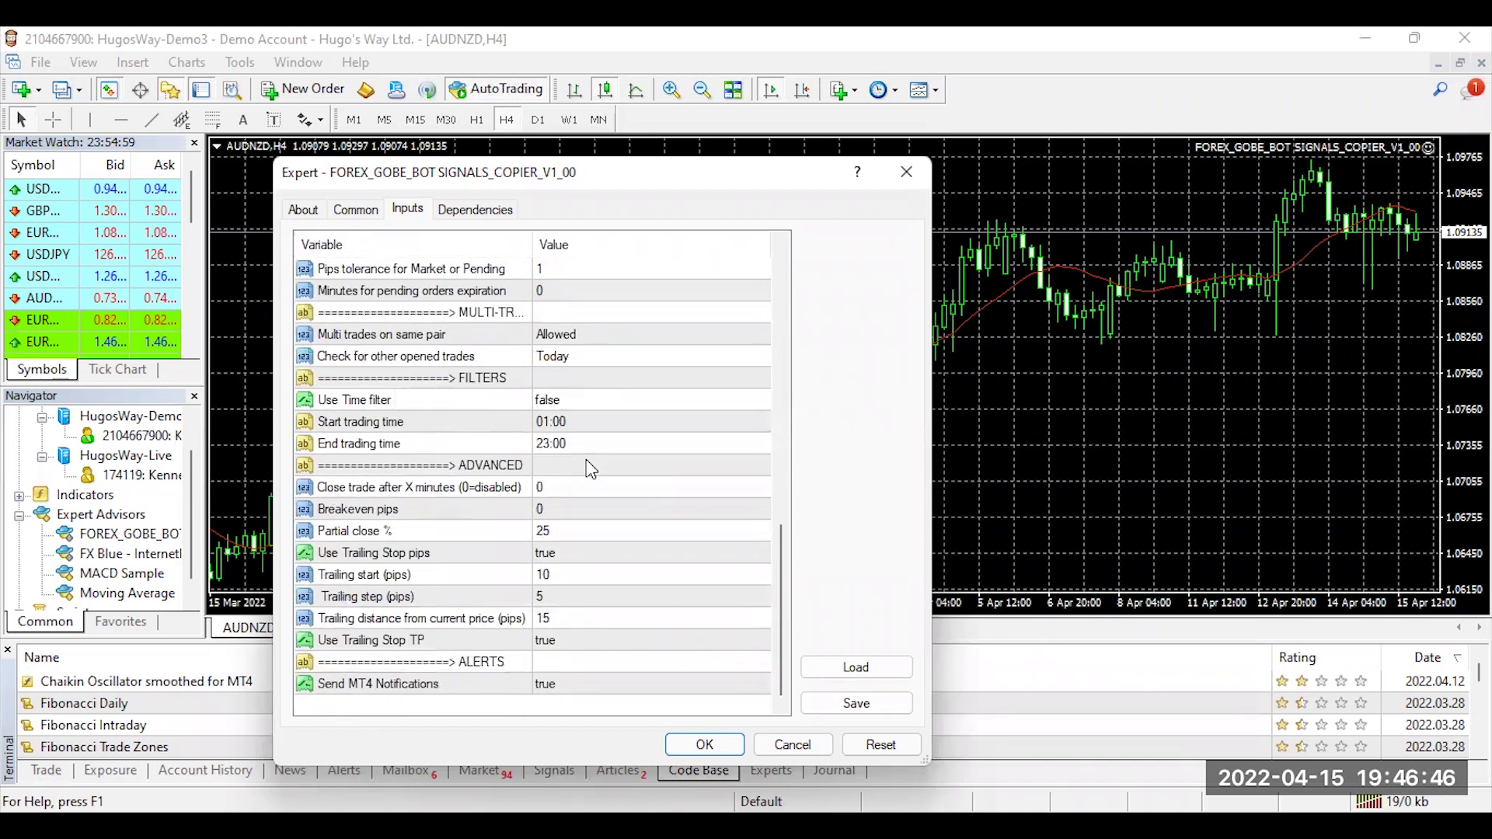
scroll(591, 466, "up", 10)
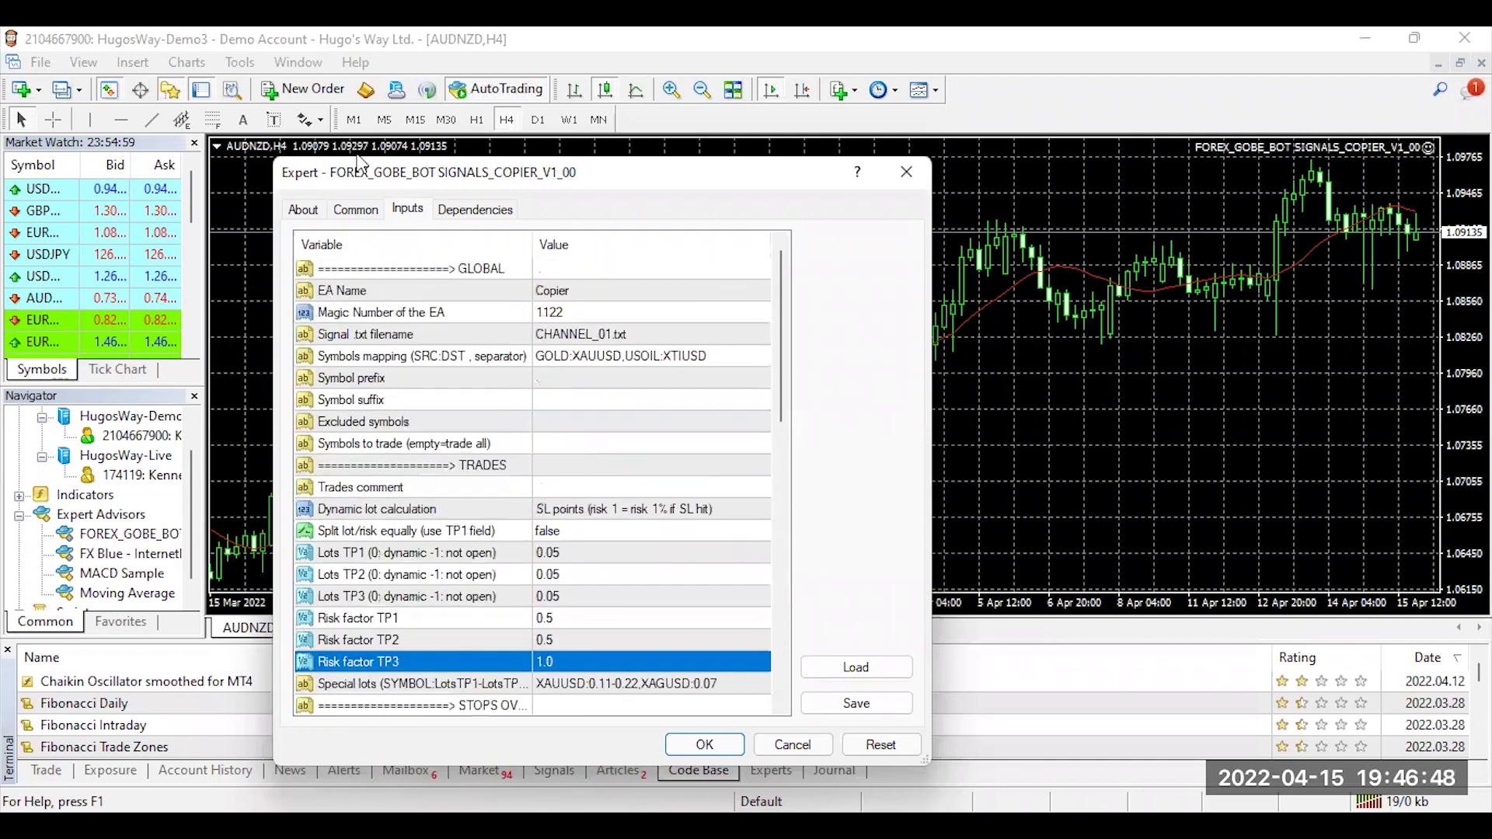
left_click(356, 209)
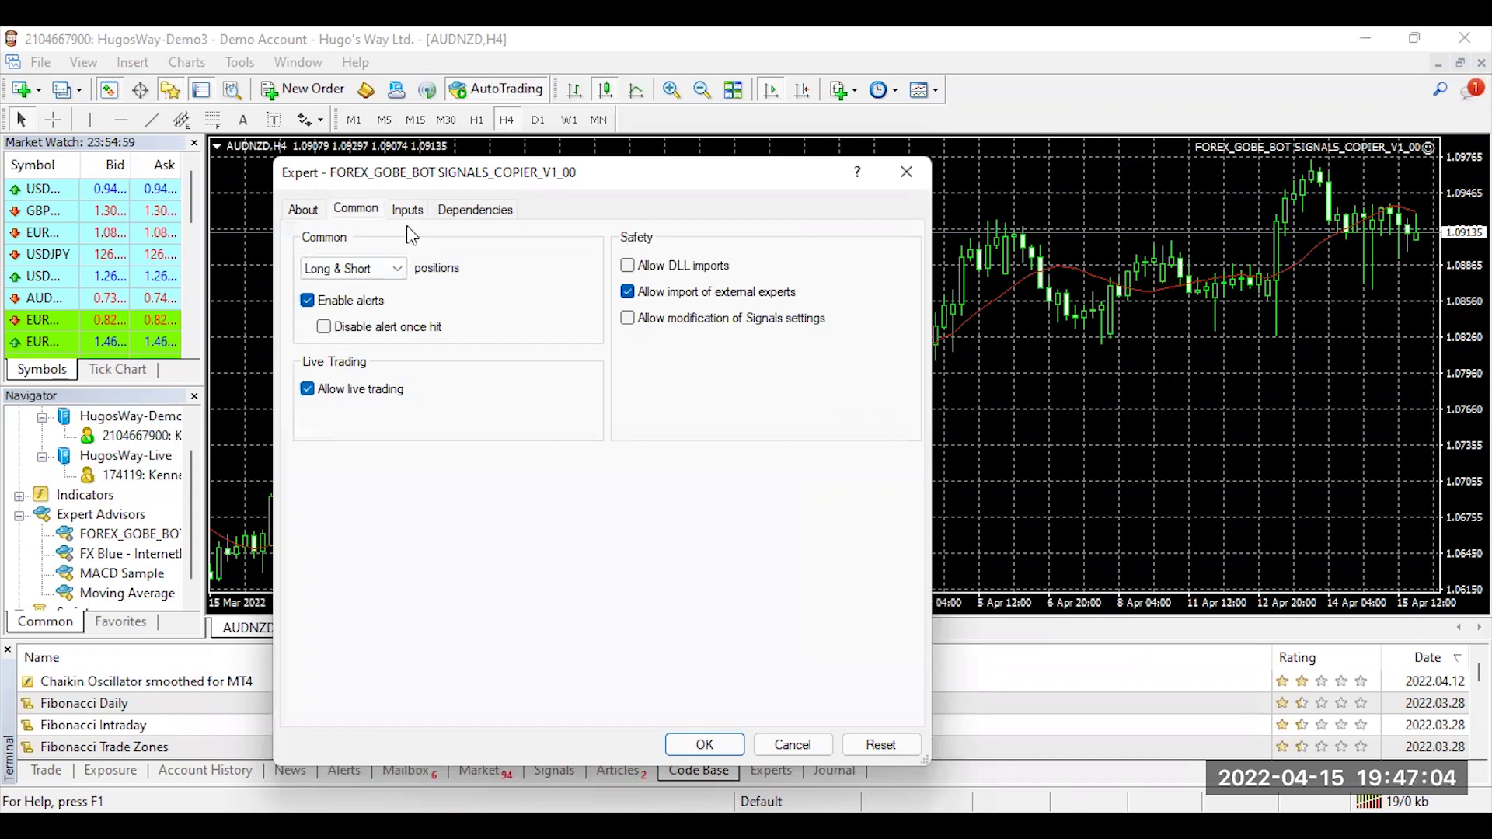
- Recheck the input parameters with all TP lots at 0.05 and close the Expert properties window
left_click(407, 222)
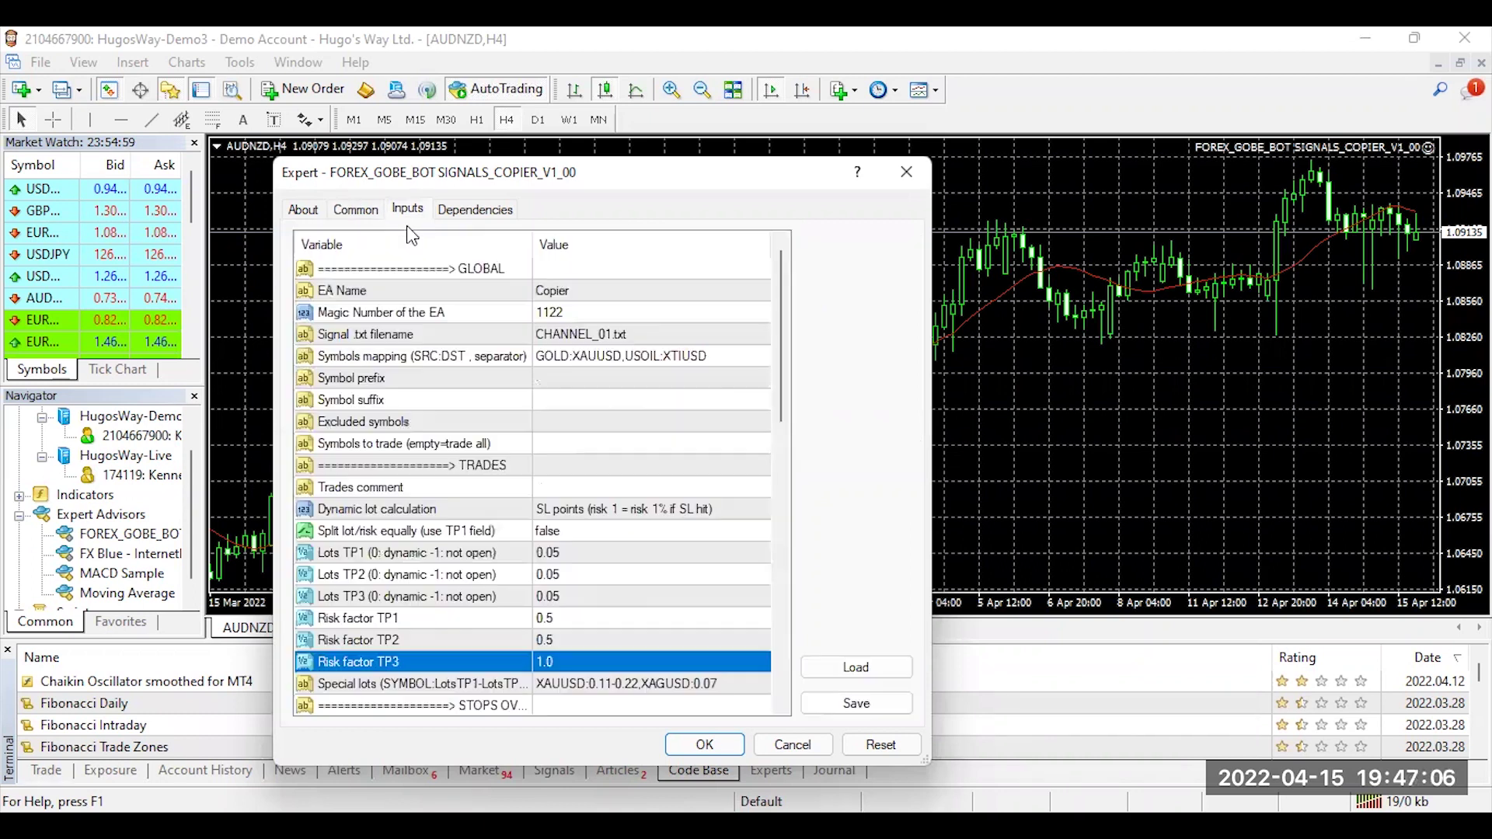
scroll(814, 594, "down", 6)
scroll(814, 594, "down", 5)
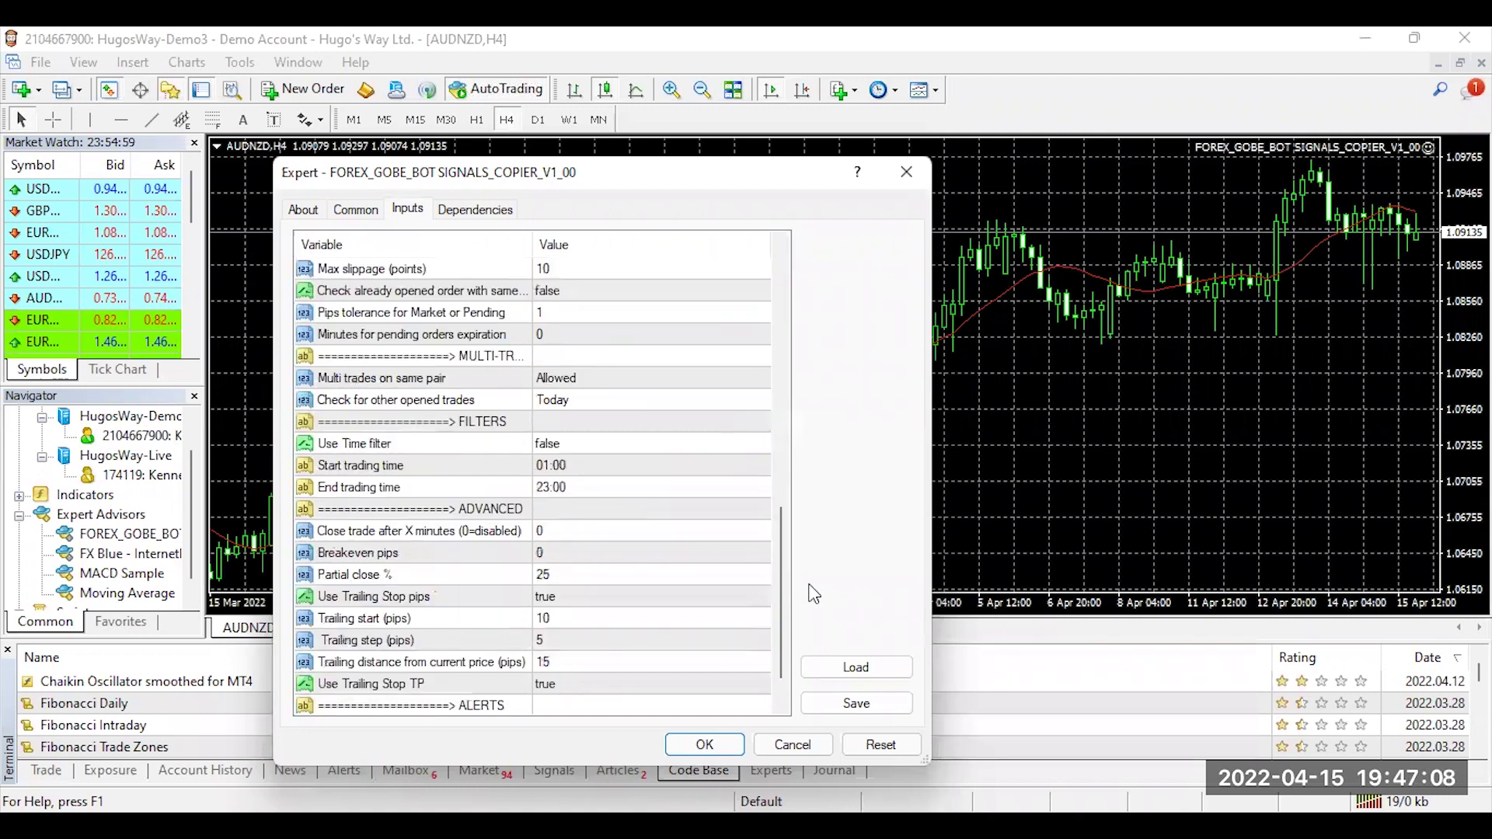
scroll(814, 594, "up", 9)
scroll(813, 595, "up", 2)
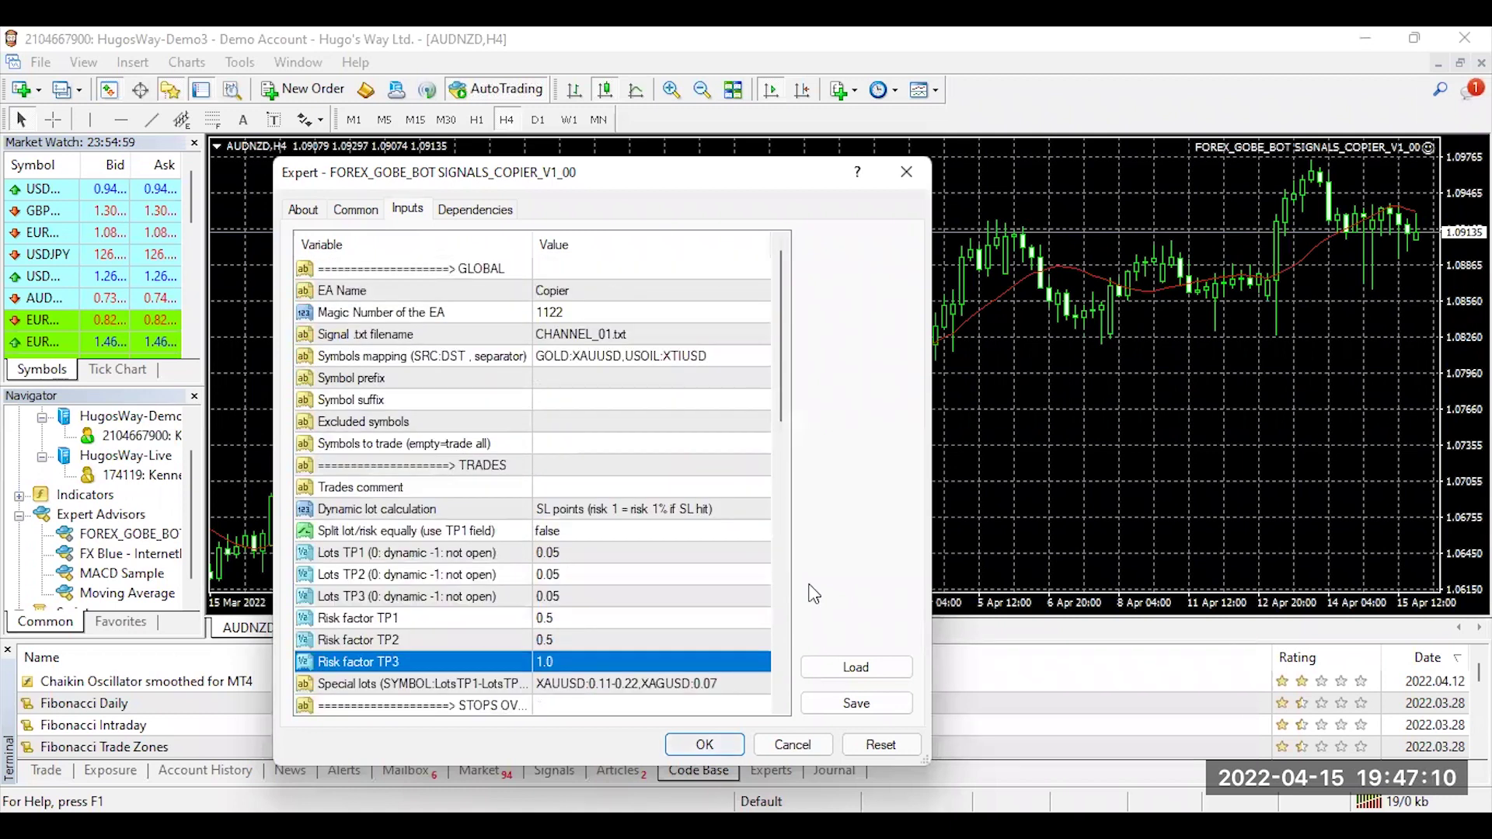
key("Escape")
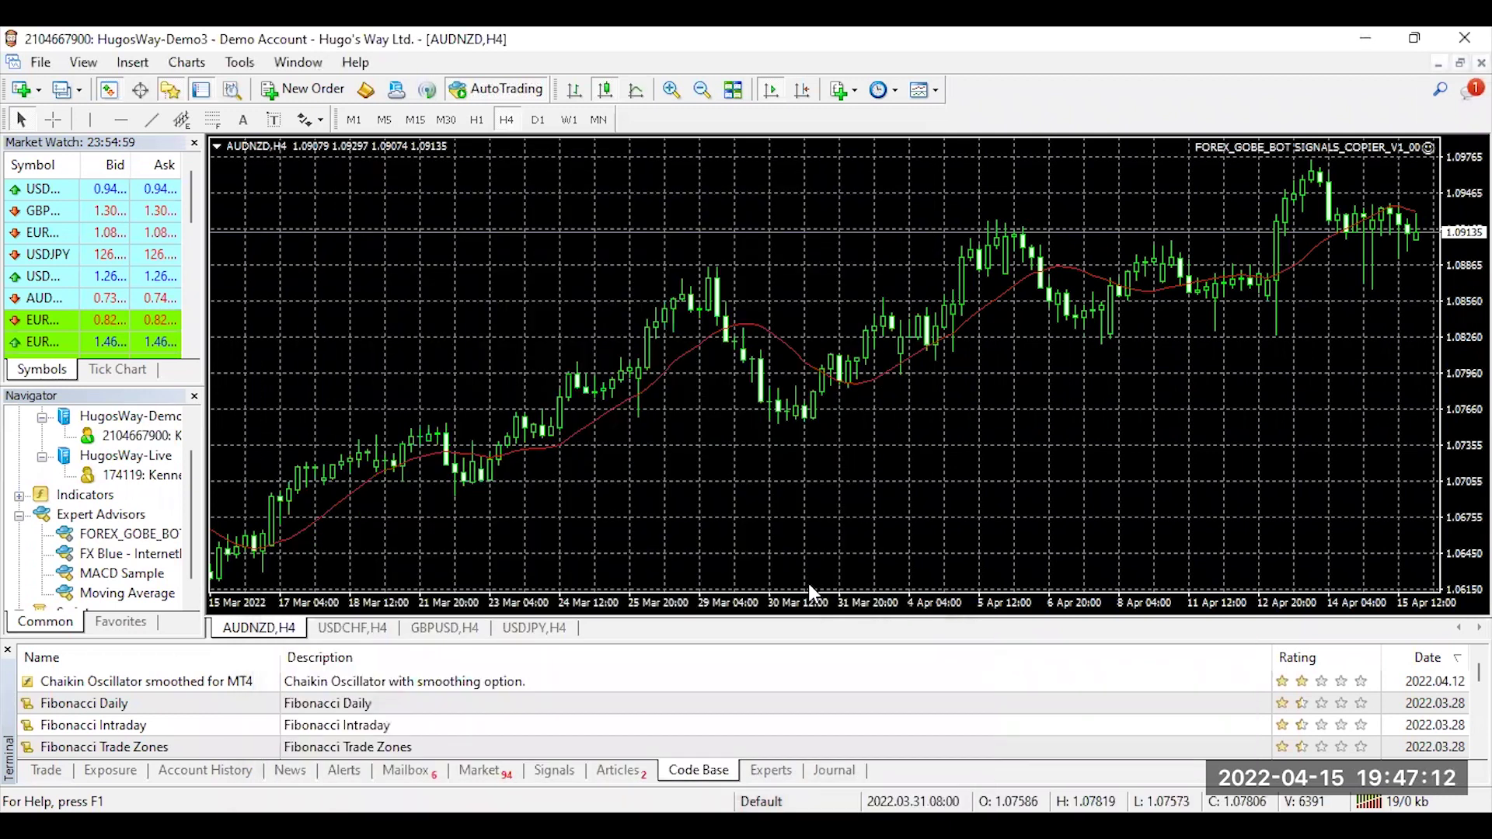